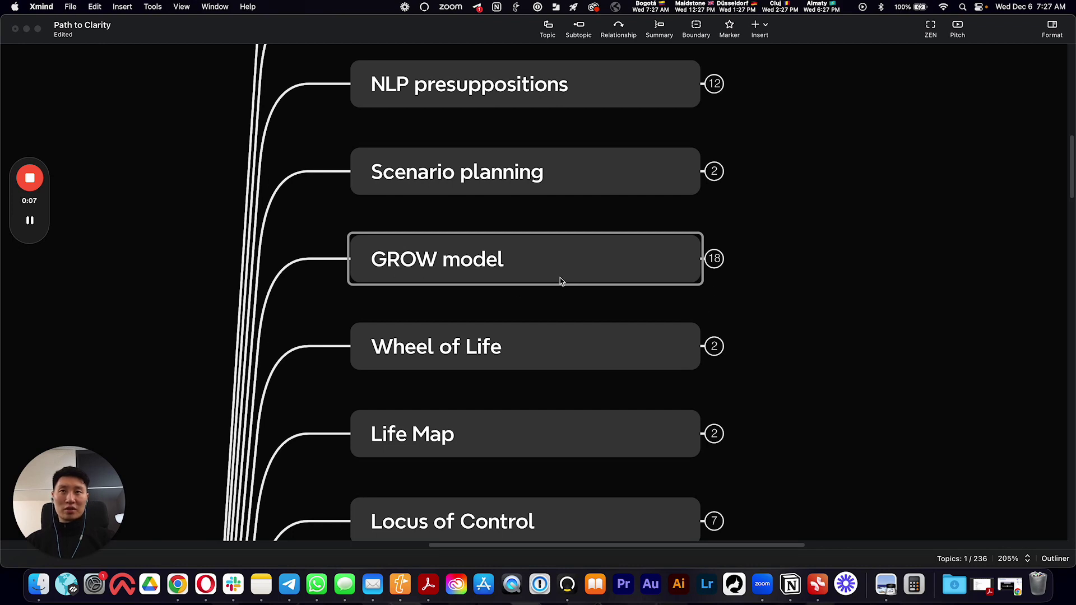
# Step: Present the GROW model topic in Pitch Mode and advance past its title slide
pyautogui.click(637, 277)
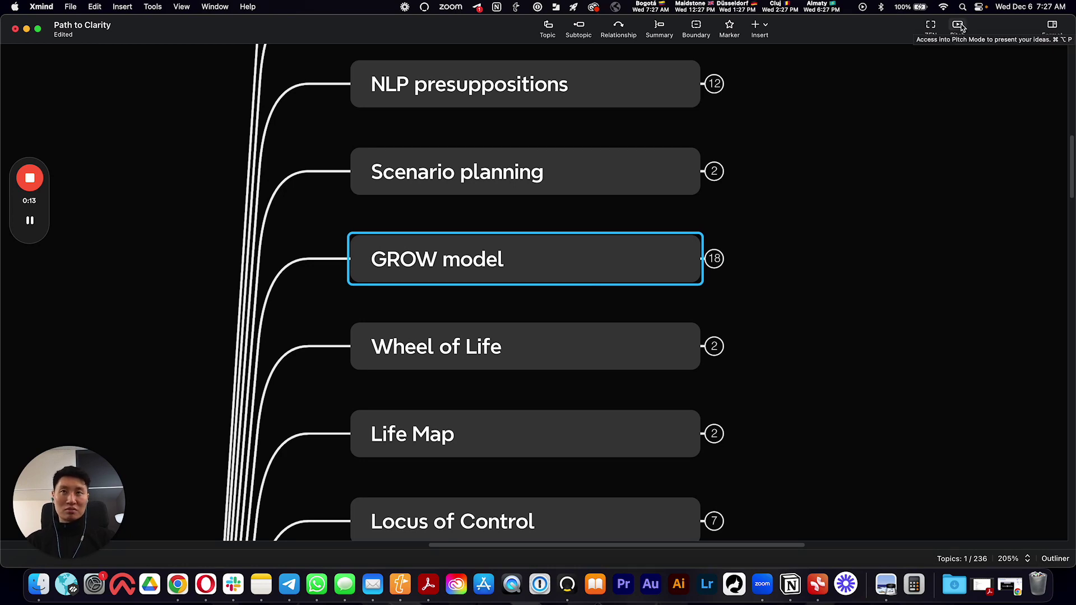
pyautogui.click(960, 27)
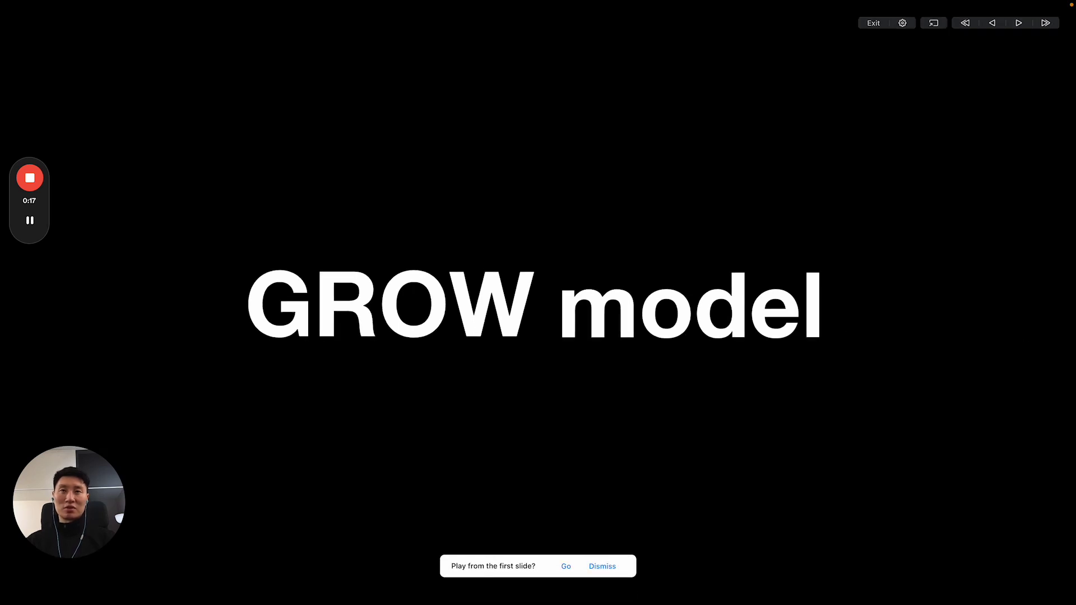
pyautogui.press('Right')
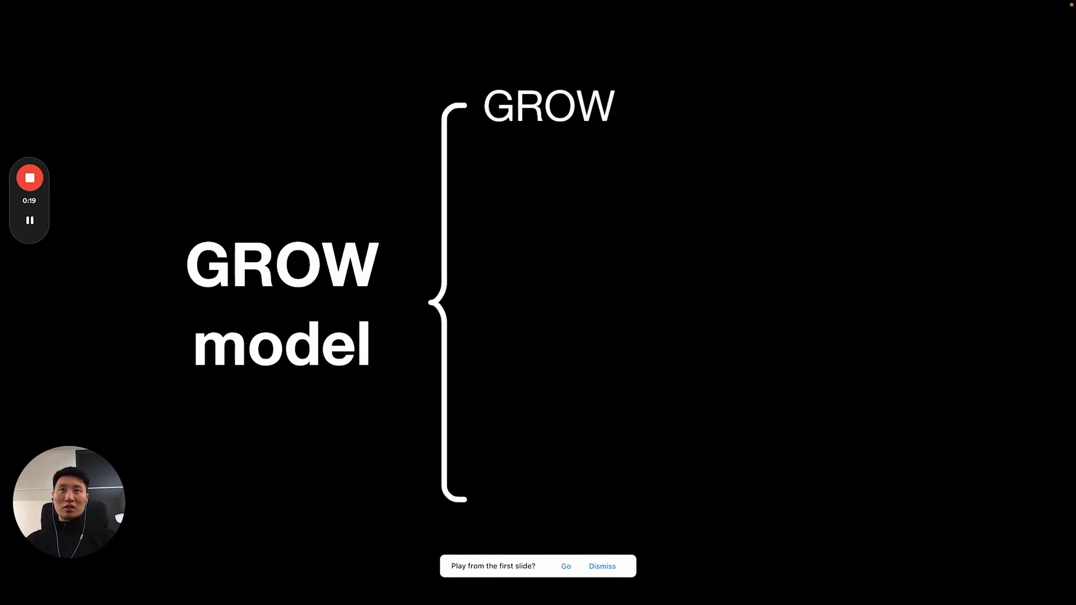
# Step: Advance to the GROW slide listing Goal, Reality, Options and Will
pyautogui.press('Right')
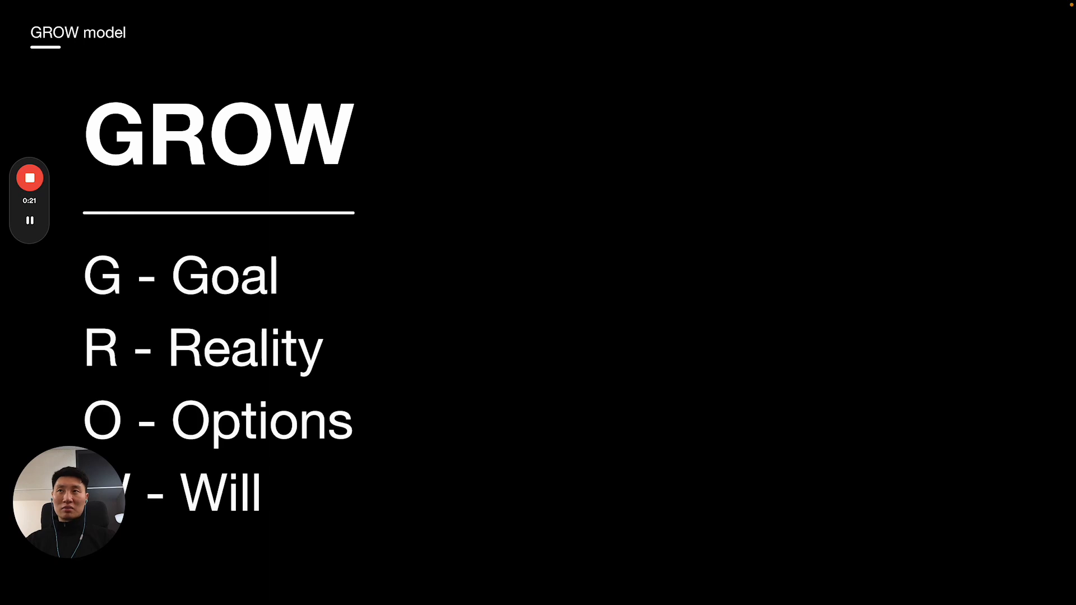